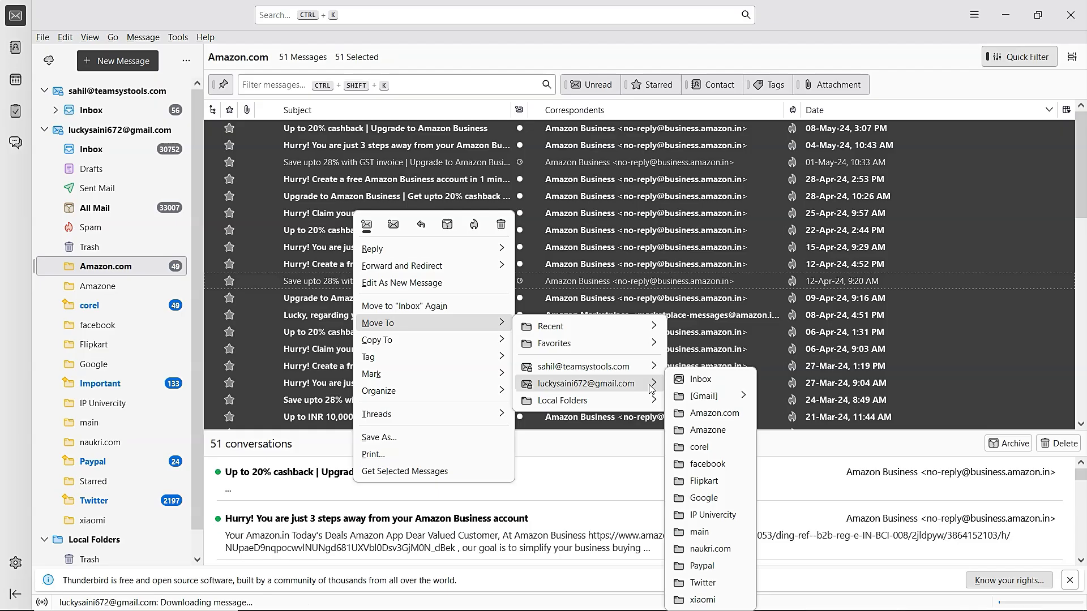
- Move the 51 selected Amazon.com messages into the other account's Inbox > spam folder
mouse_move(645, 404)
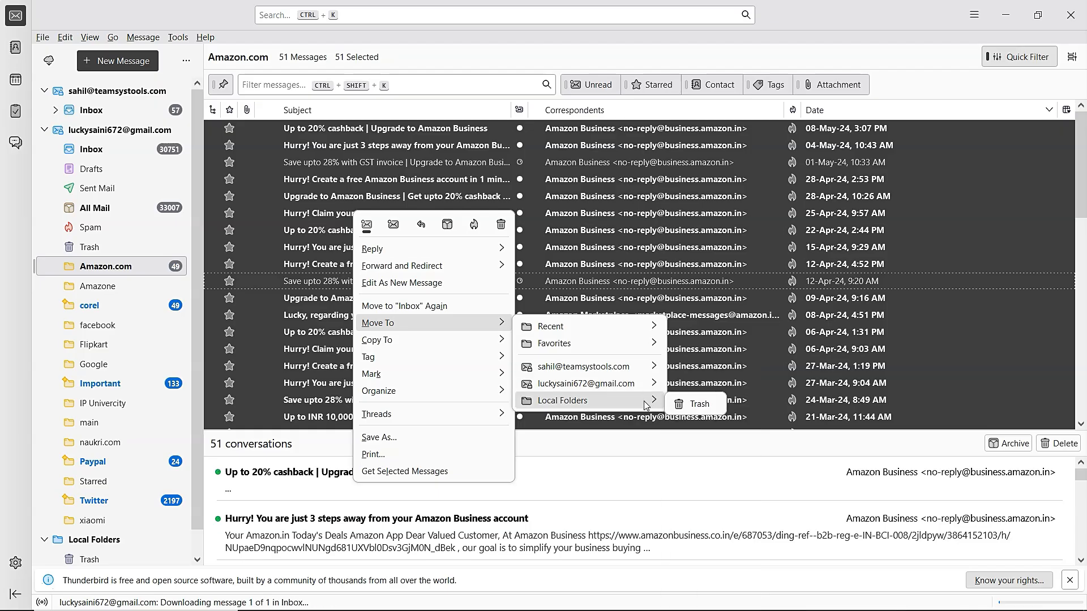
mouse_move(642, 371)
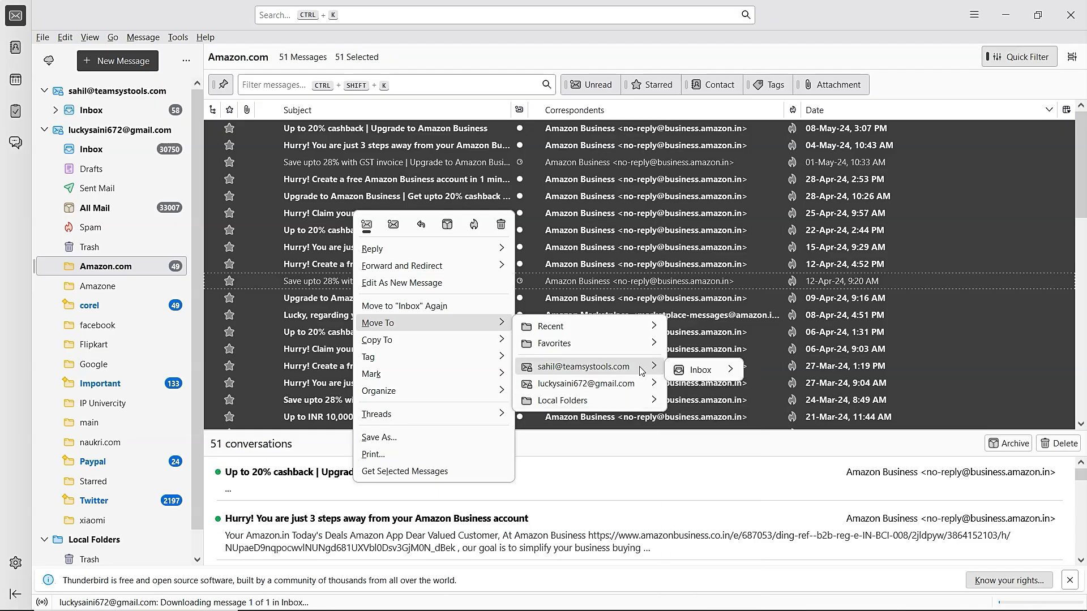
mouse_move(702, 370)
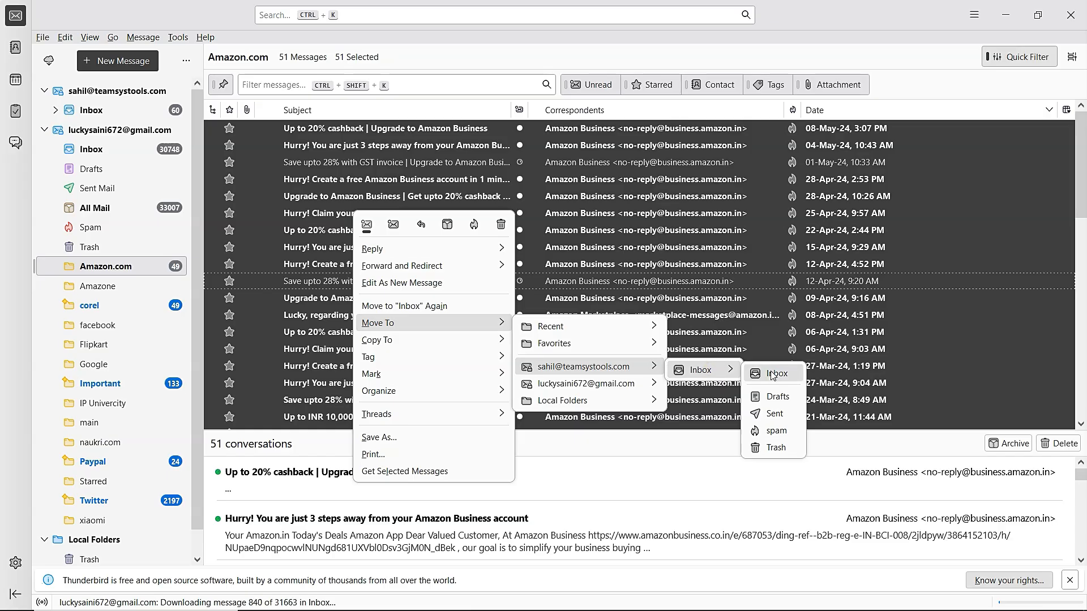
left_click(786, 432)
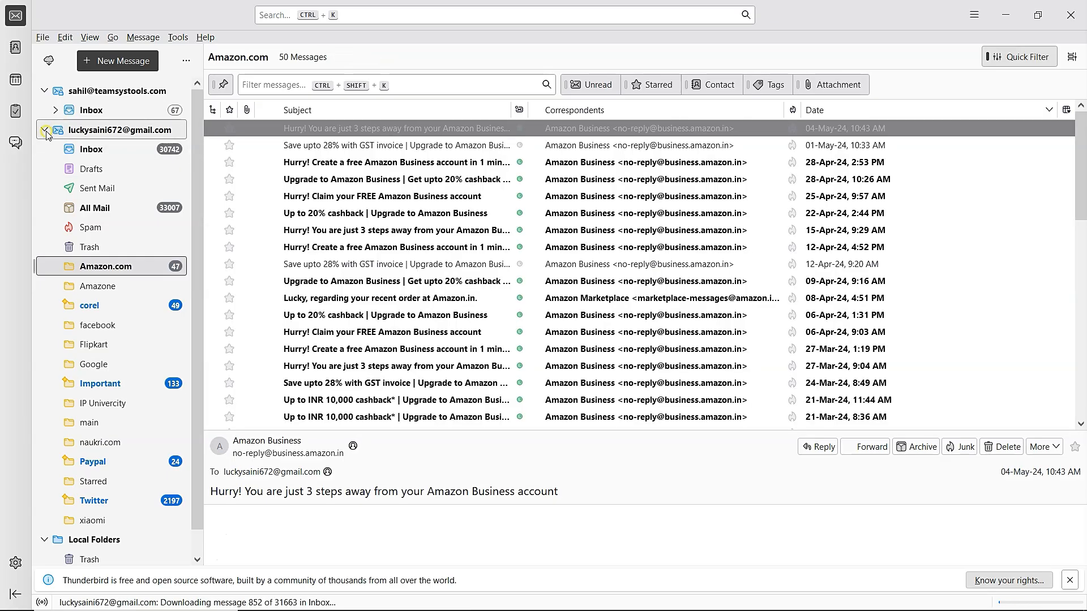
- Collapse the first account, expand the other account's Inbox and open its spam folder
left_click(45, 130)
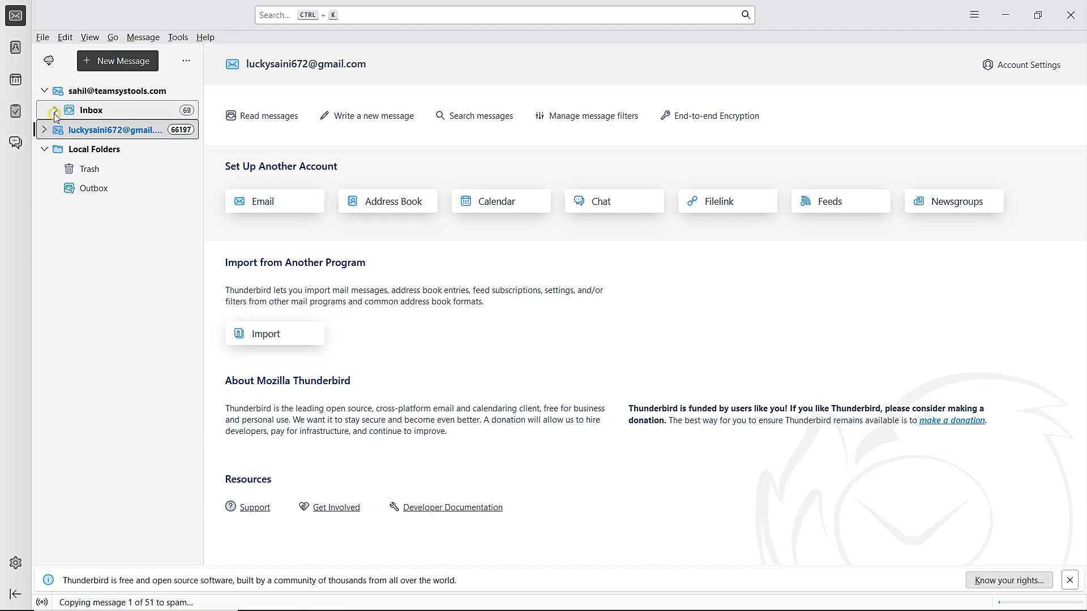
left_click(55, 111)
left_click(127, 169)
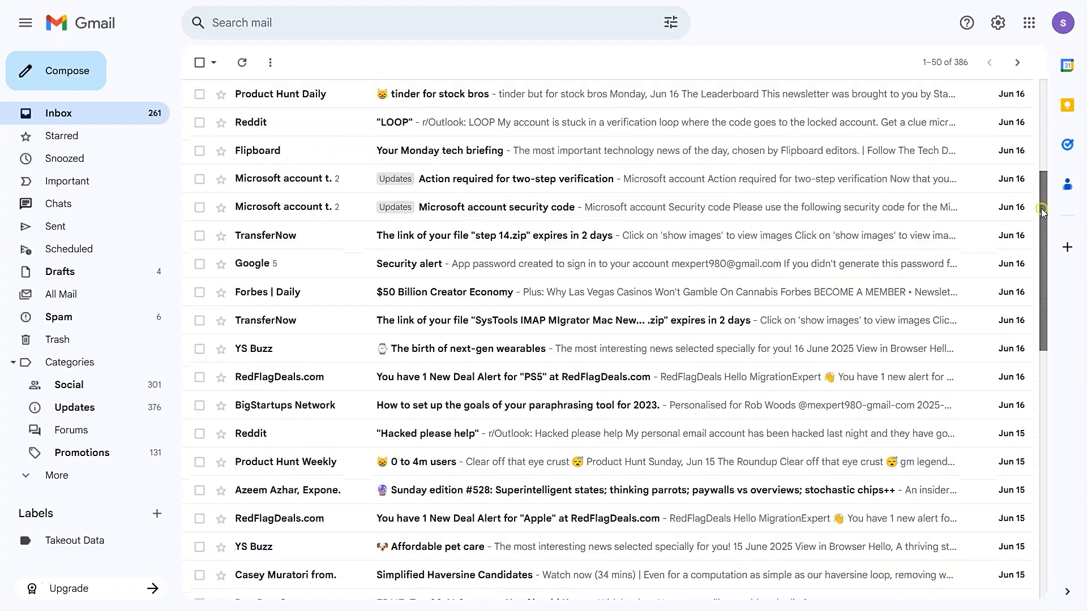
left_click_drag(1043, 212, 1043, 379)
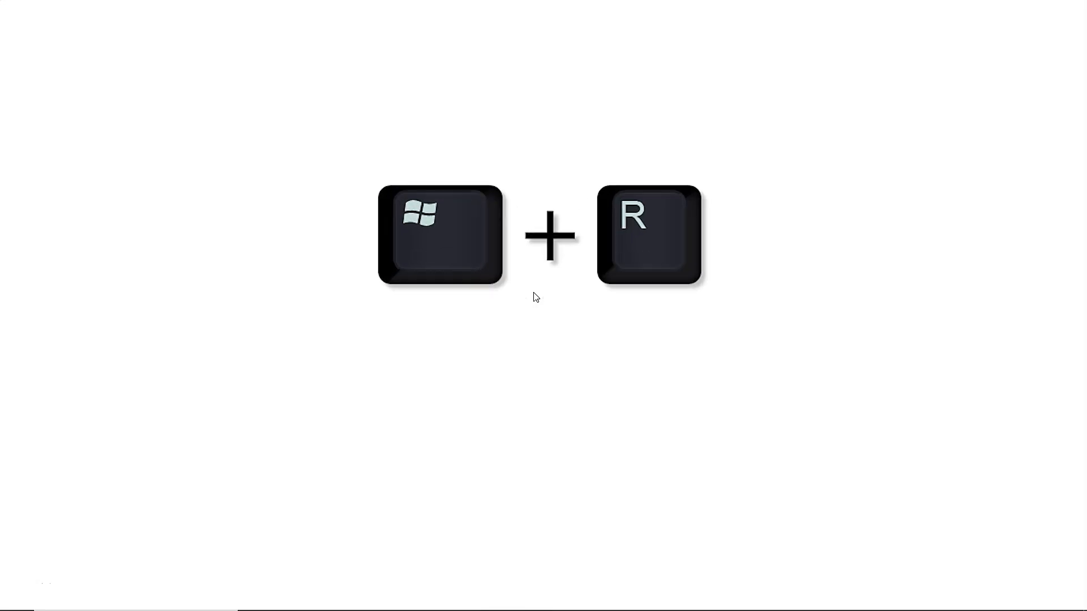
- Open %appdata%\Thunderbird\Profiles from the Run dialog to show the two profile folders
key("super+r")
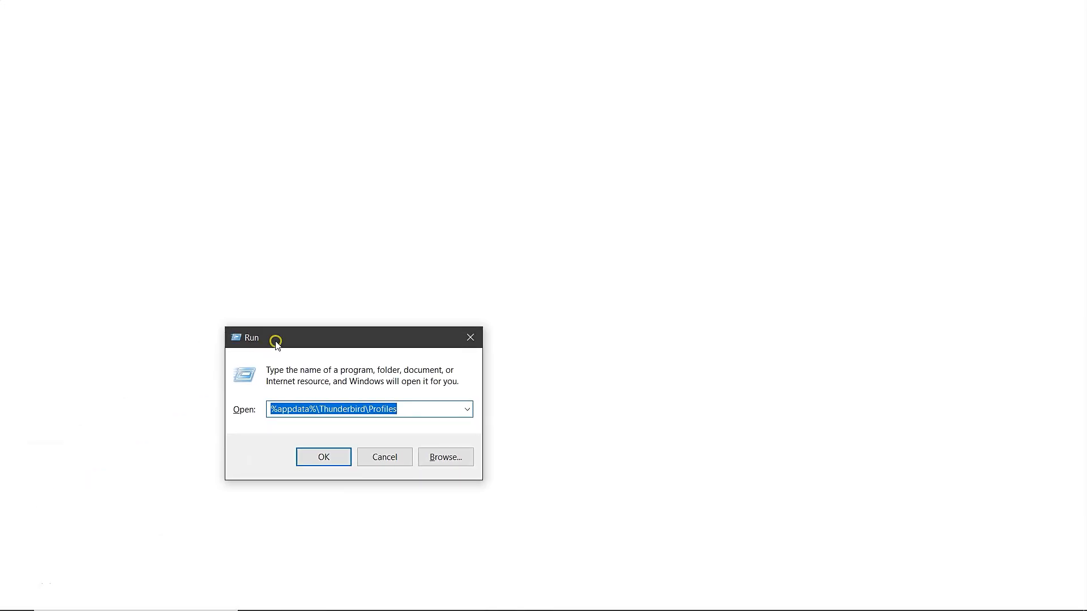
left_click_drag(276, 342, 386, 251)
left_click(515, 328)
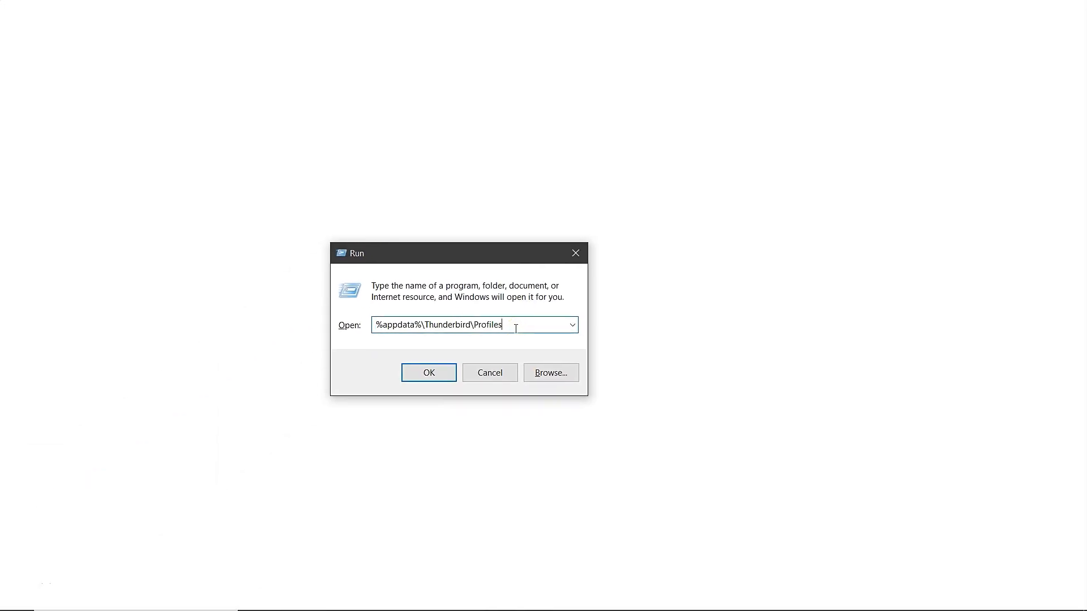
left_click(419, 374)
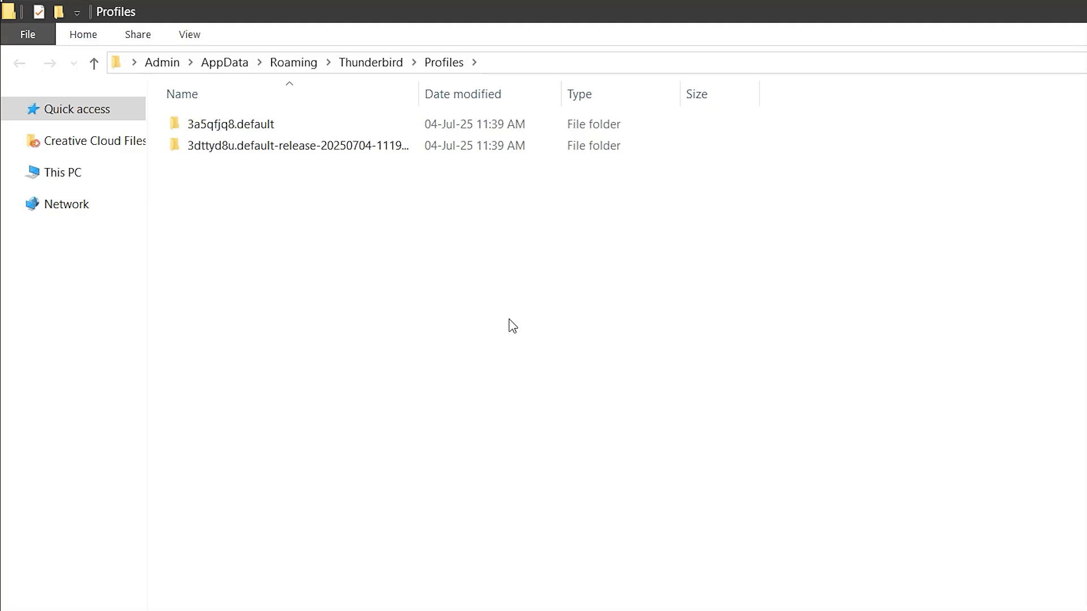
- Archive the default-release profile folder with WinRAR's default settings, then select the new archive
left_click(346, 149)
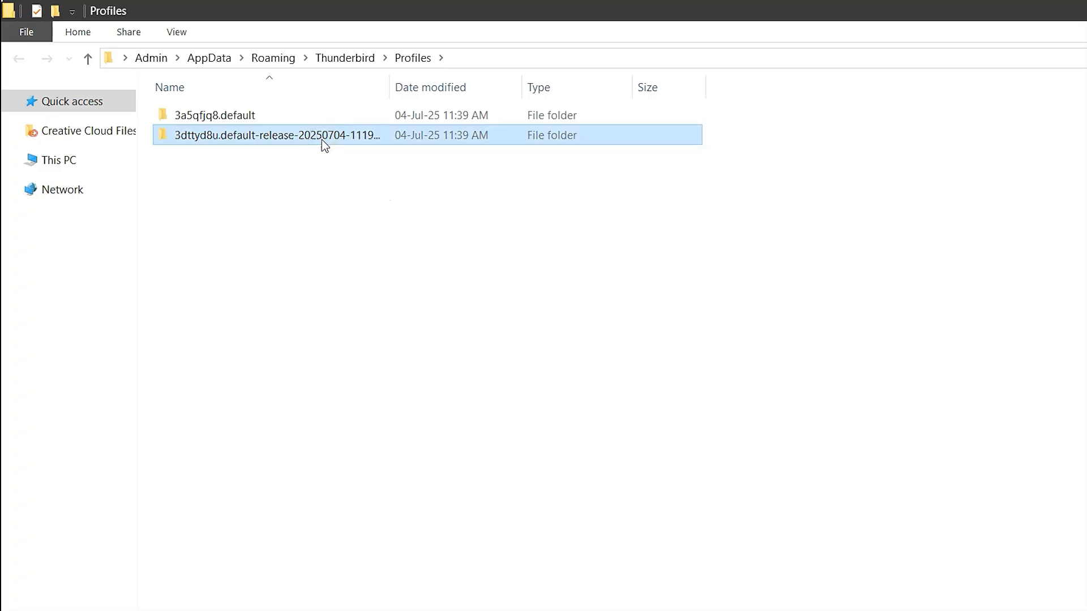
right_click(322, 140)
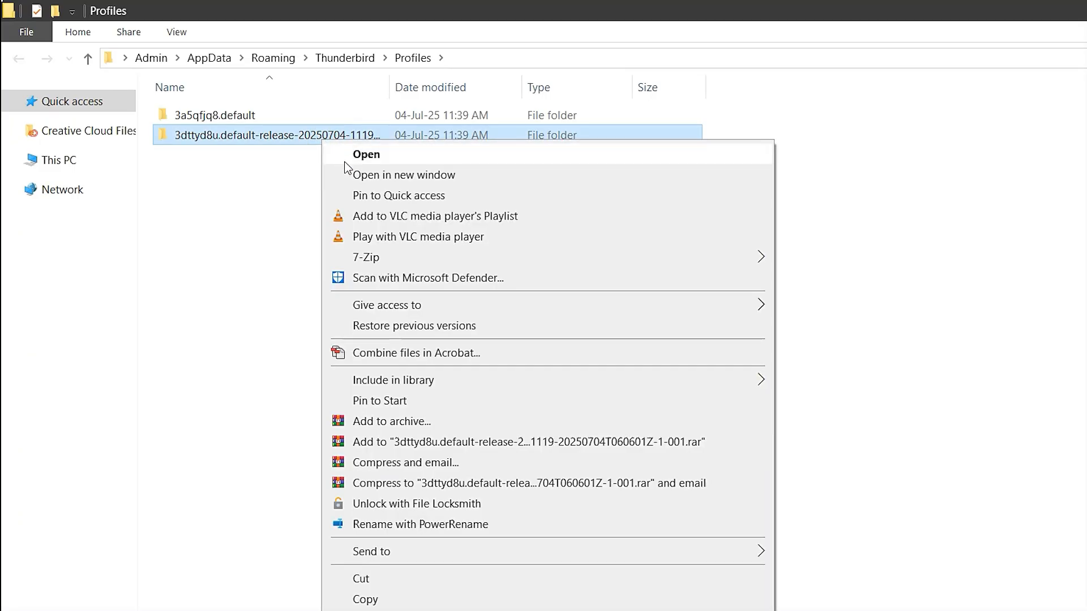
left_click(403, 427)
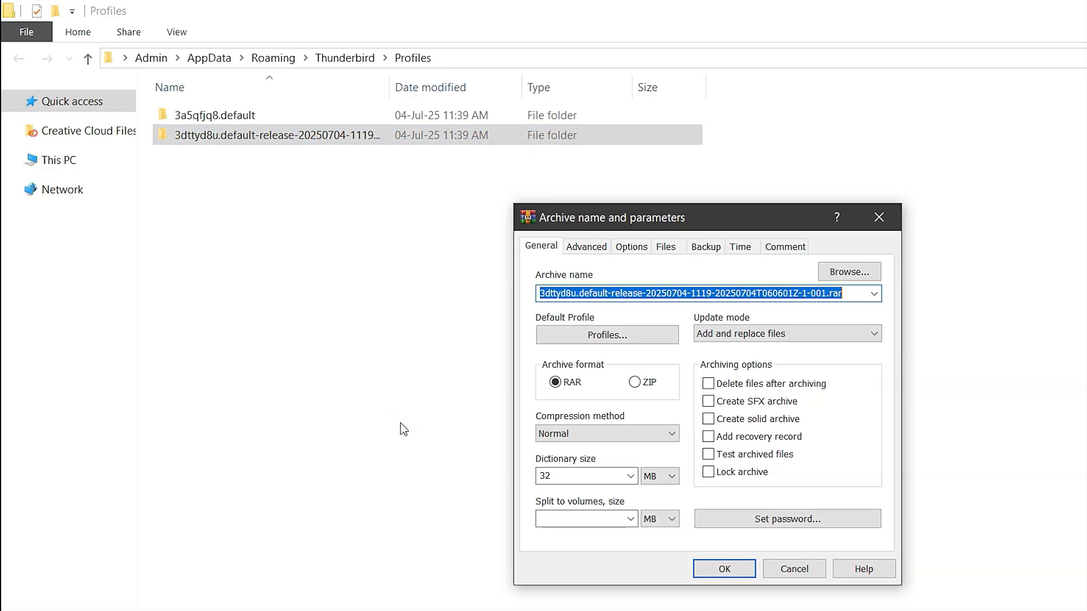
left_click(722, 569)
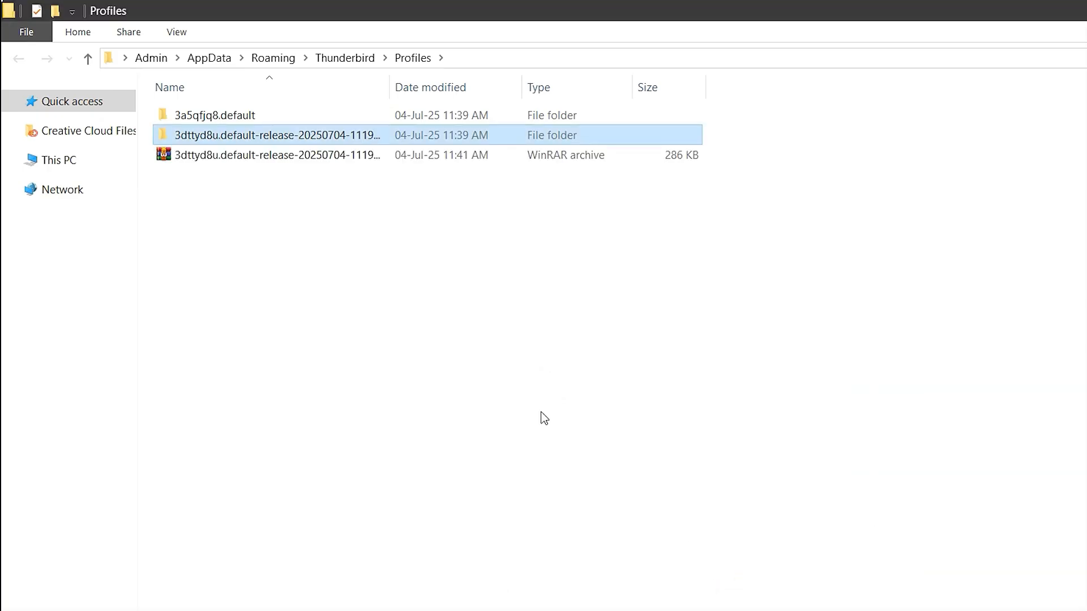
left_click(270, 155)
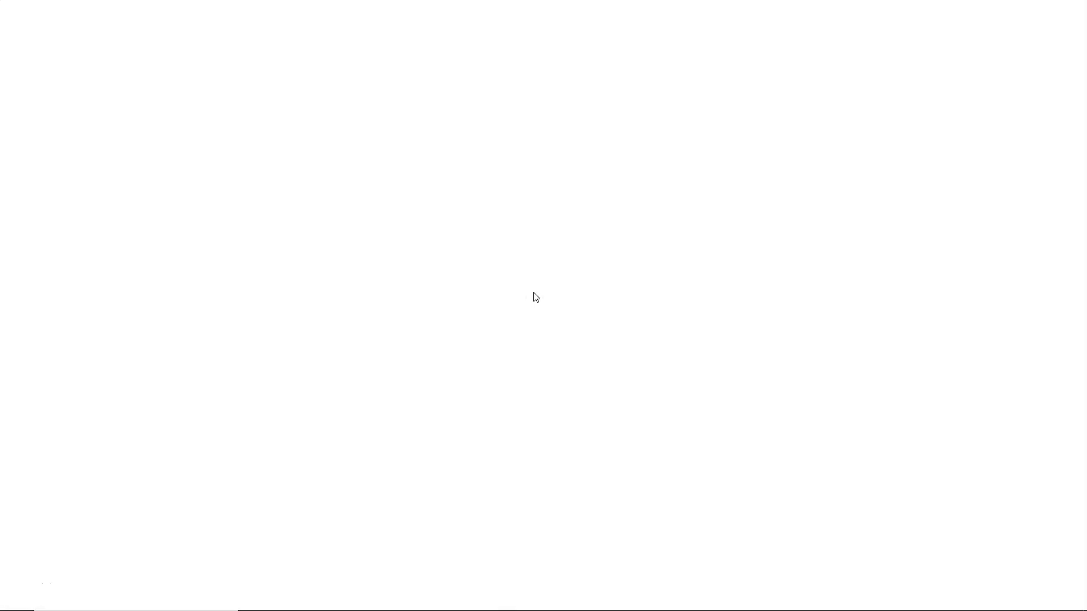
- Reopen %appdata%\Thunderbird\Profiles via Run and open the 3a5qfjq8.default profile folder
key("super+r")
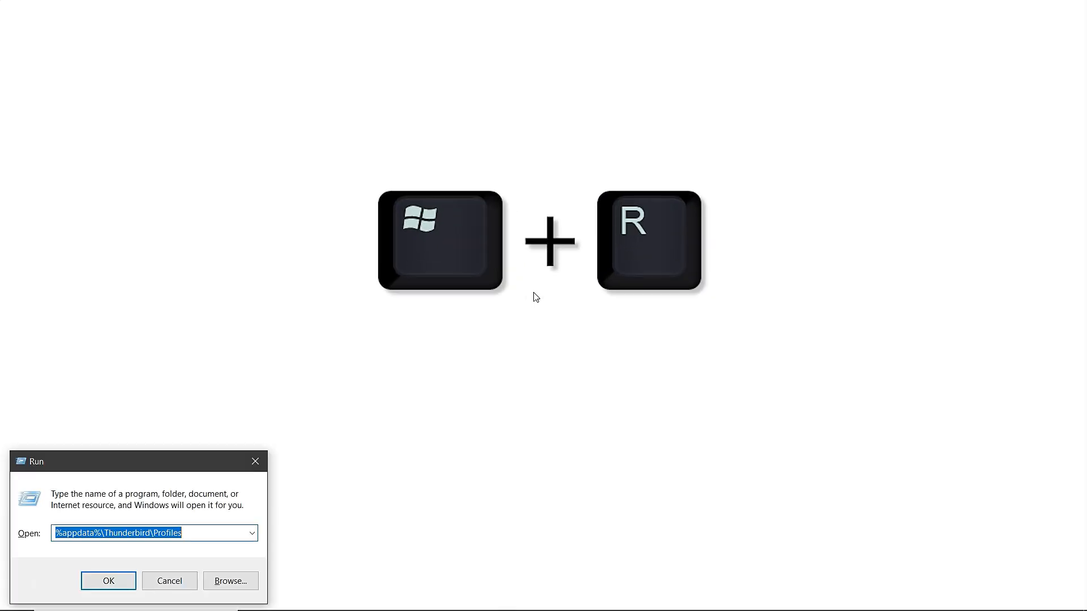
left_click_drag(104, 452, 425, 243)
left_click(515, 327)
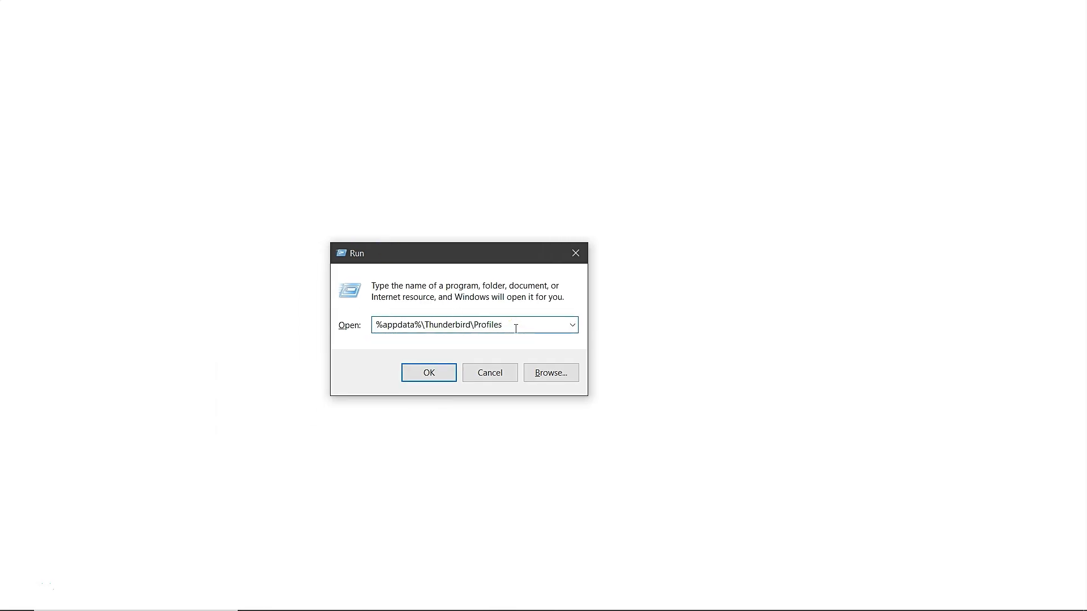
left_click(421, 378)
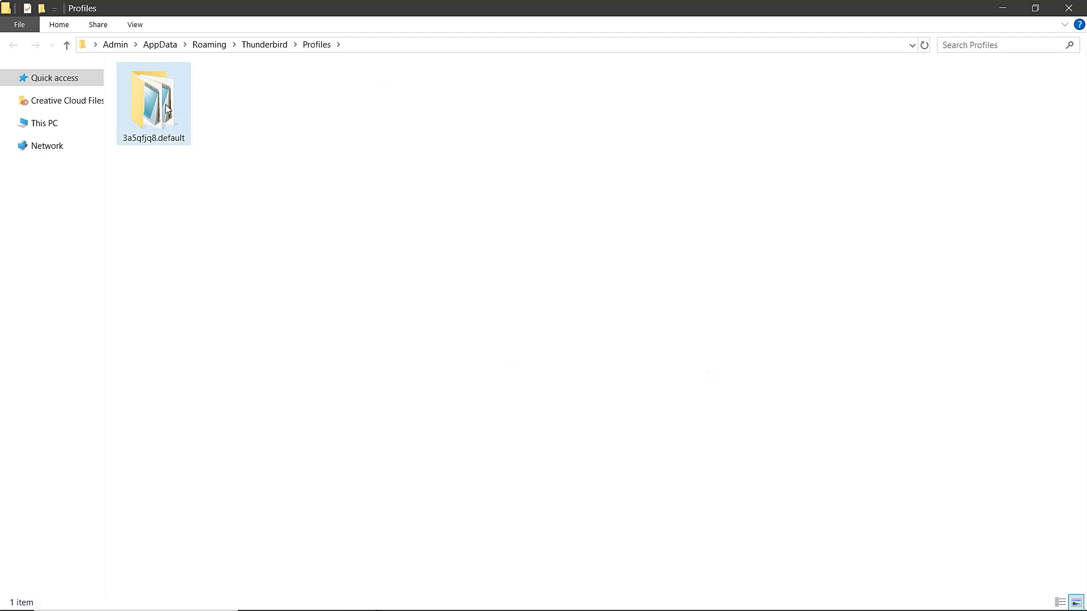
double_click(150, 102)
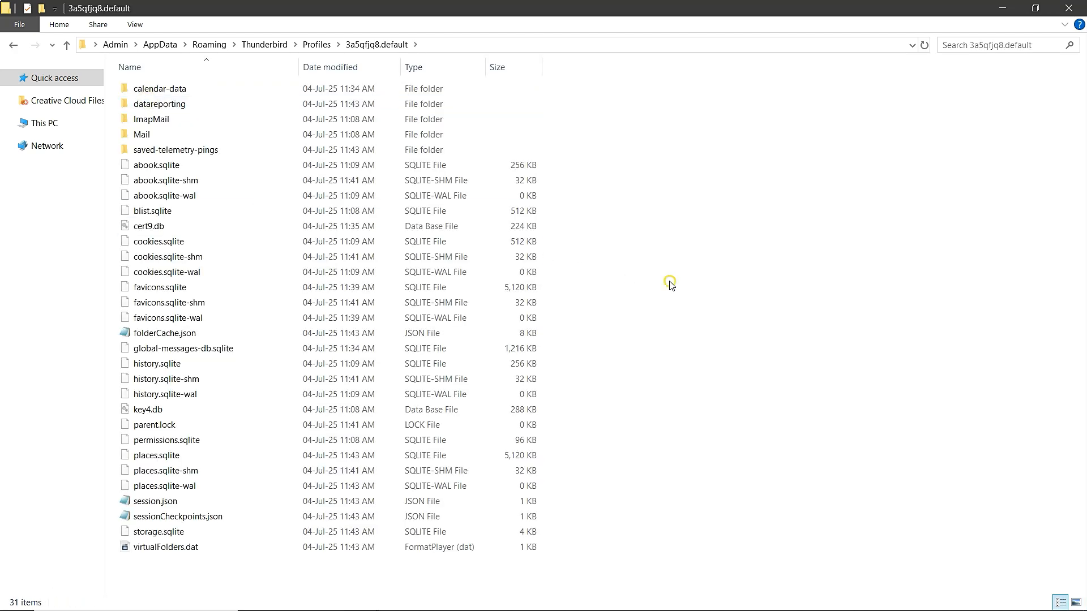
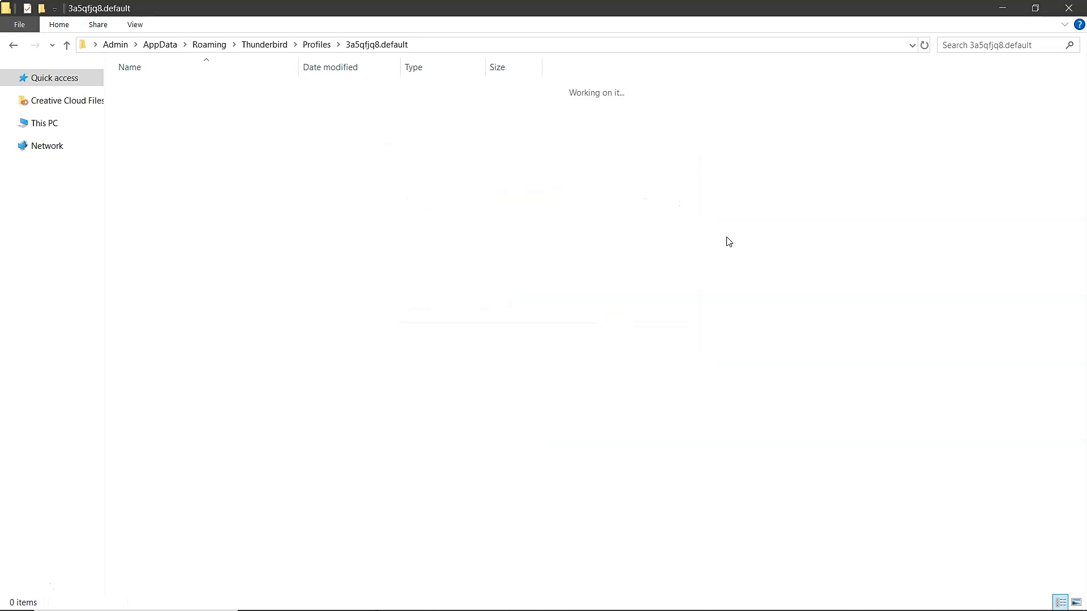
- Snap the profile folder window to the left half and open the profile backup zip in WinRAR
left_click(1035, 8)
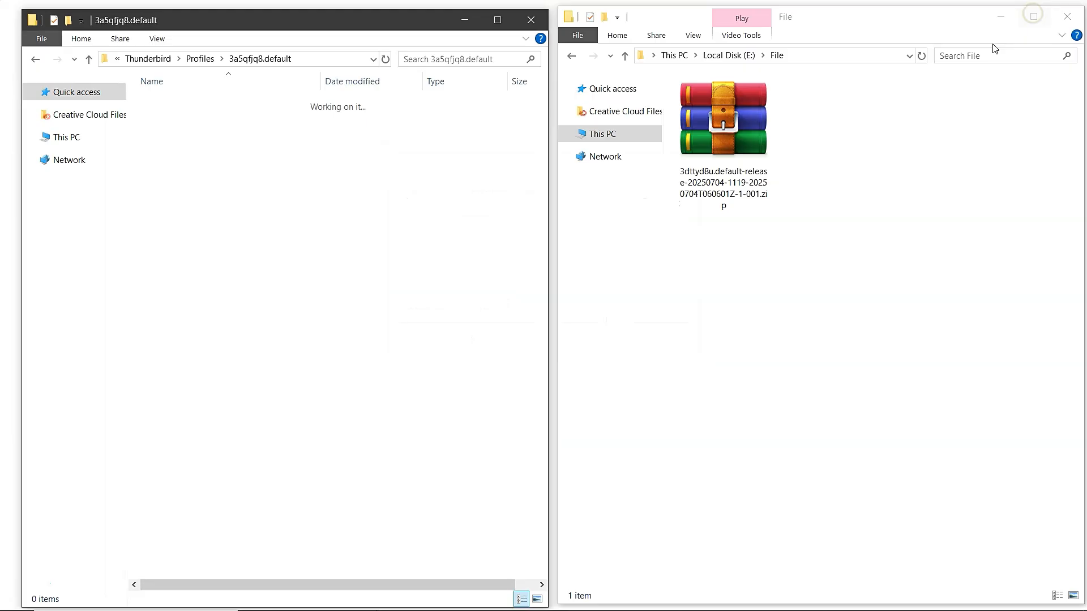
left_click(735, 139)
double_click(734, 139)
- Copy all contents of the archived profile folder into the empty 3a5qfjq8.default profile folder
left_click_drag(537, 99, 747, 101)
left_click(485, 220)
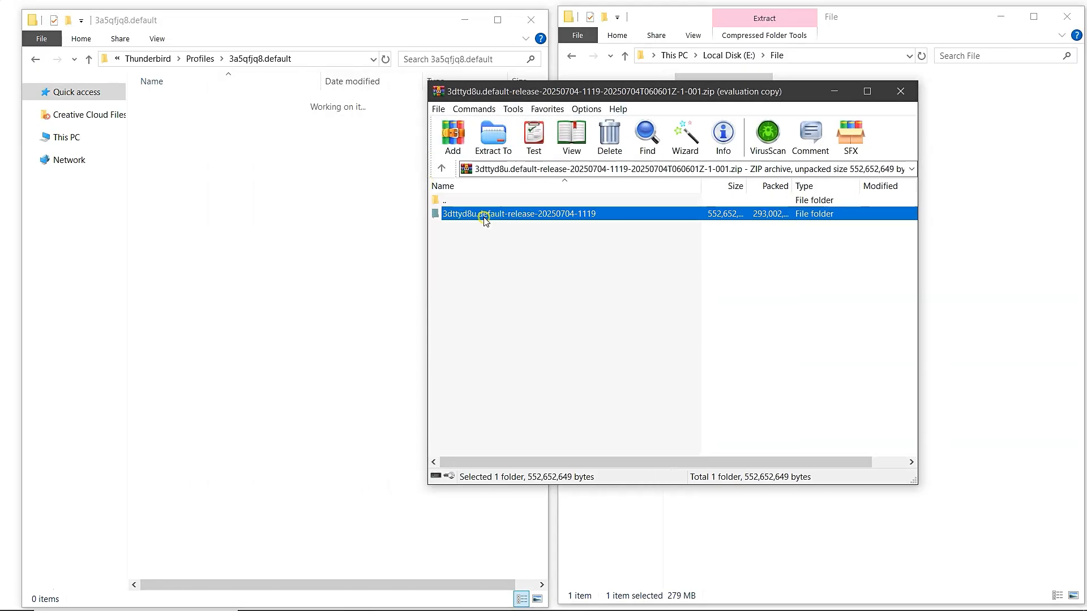
double_click(485, 218)
left_click(485, 218)
scroll(473, 303, "down", 12)
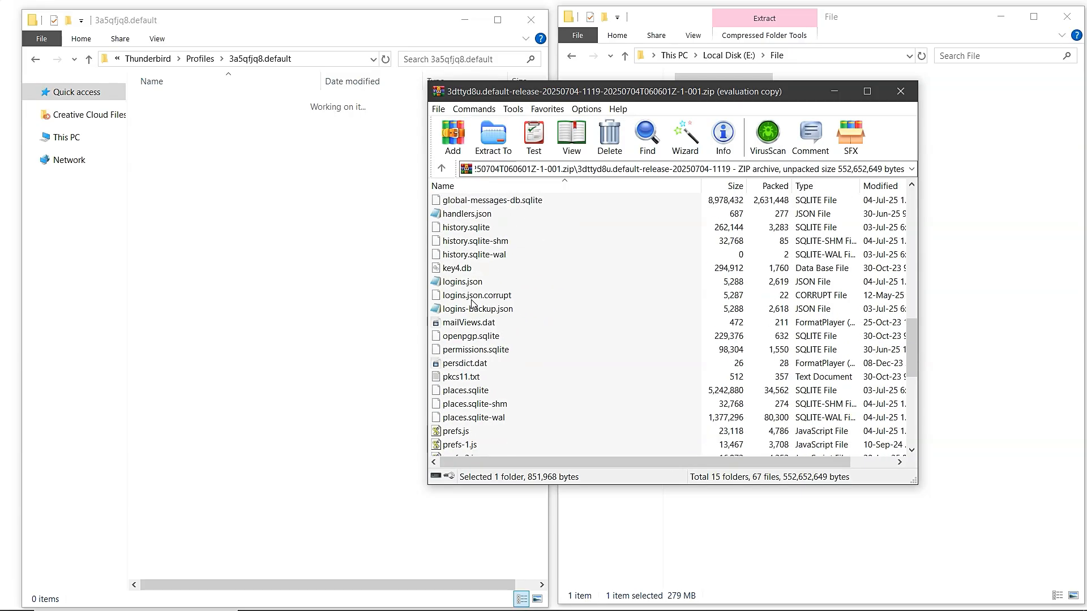
scroll(473, 303, "down", 9)
key("ctrl+a")
left_click_drag(471, 445, 236, 312)
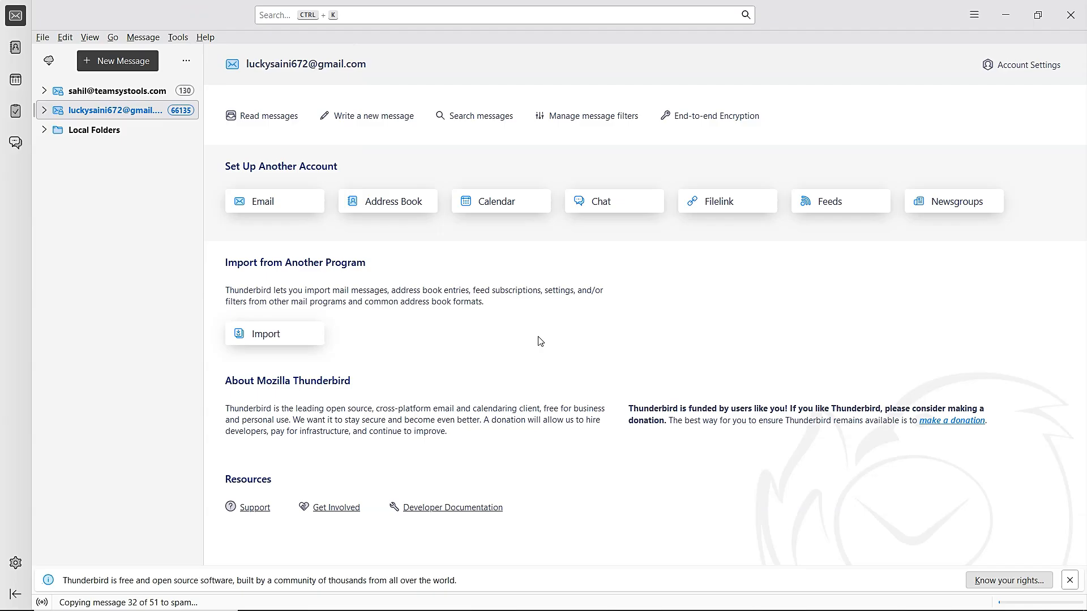
- In Add-ons and Themes under Extensions, search for add-ons matching 'import export'
left_click(974, 17)
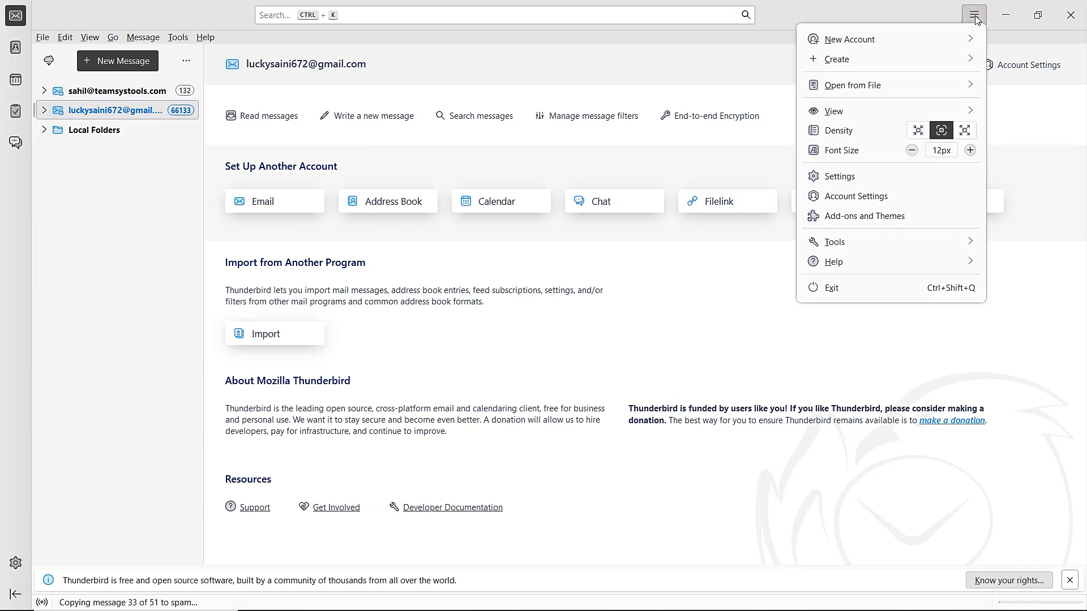
left_click(900, 218)
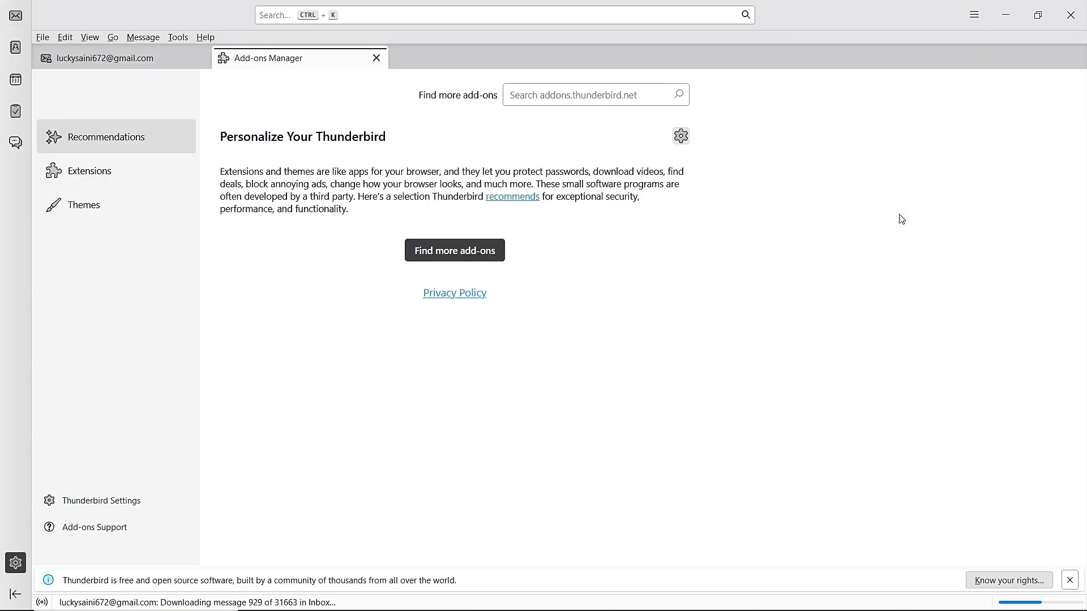
left_click(145, 176)
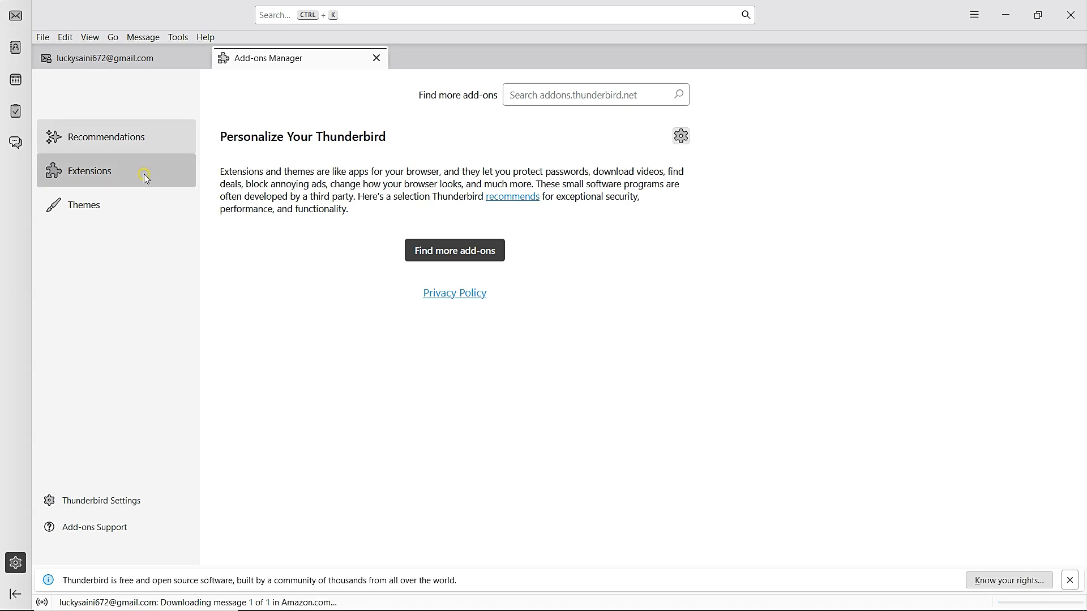
left_click(552, 97)
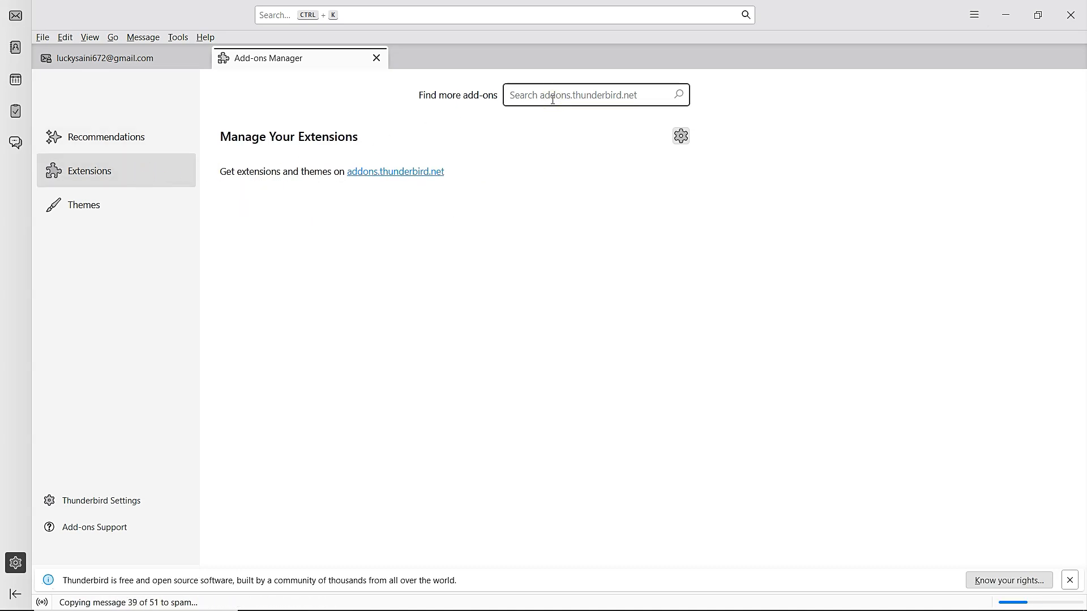
type("import export n")
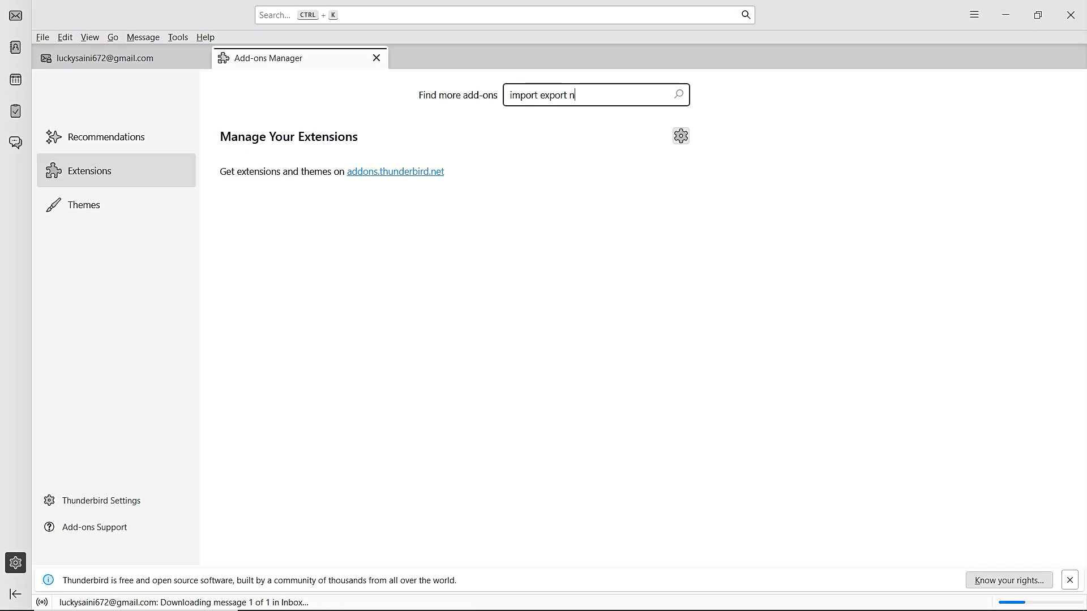
key("Return")
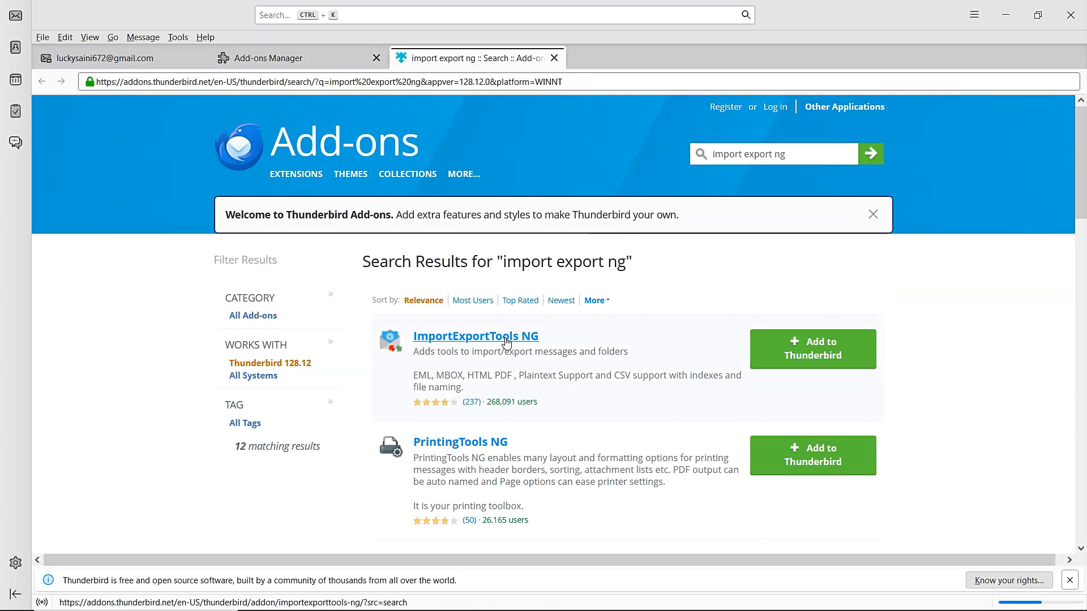
- Add ImportExportTools NG to Thunderbird, grant its permissions, and dismiss the installed notice
left_click(814, 355)
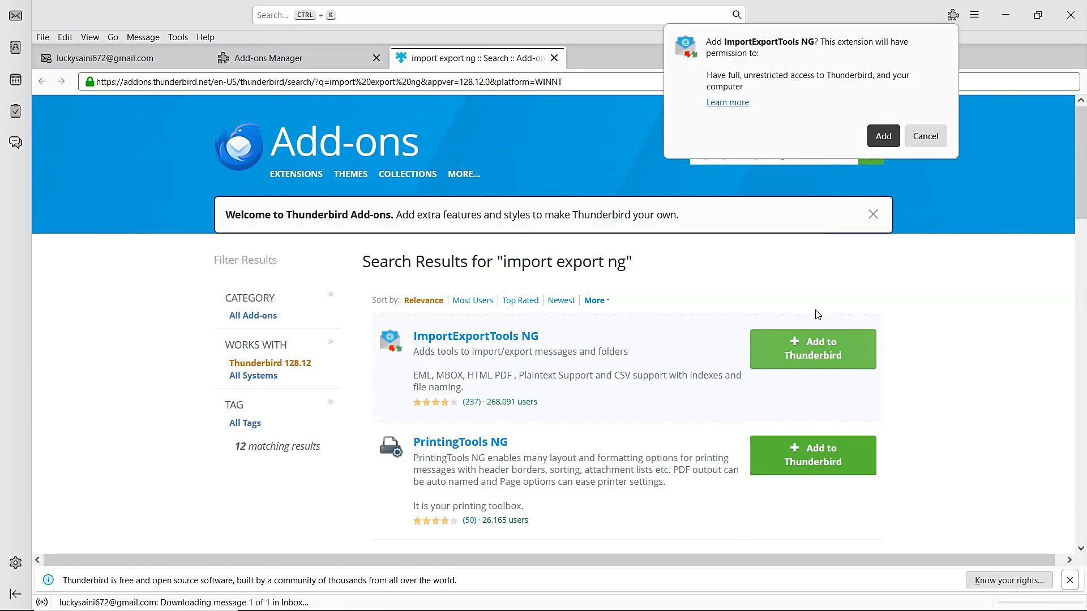
left_click(884, 136)
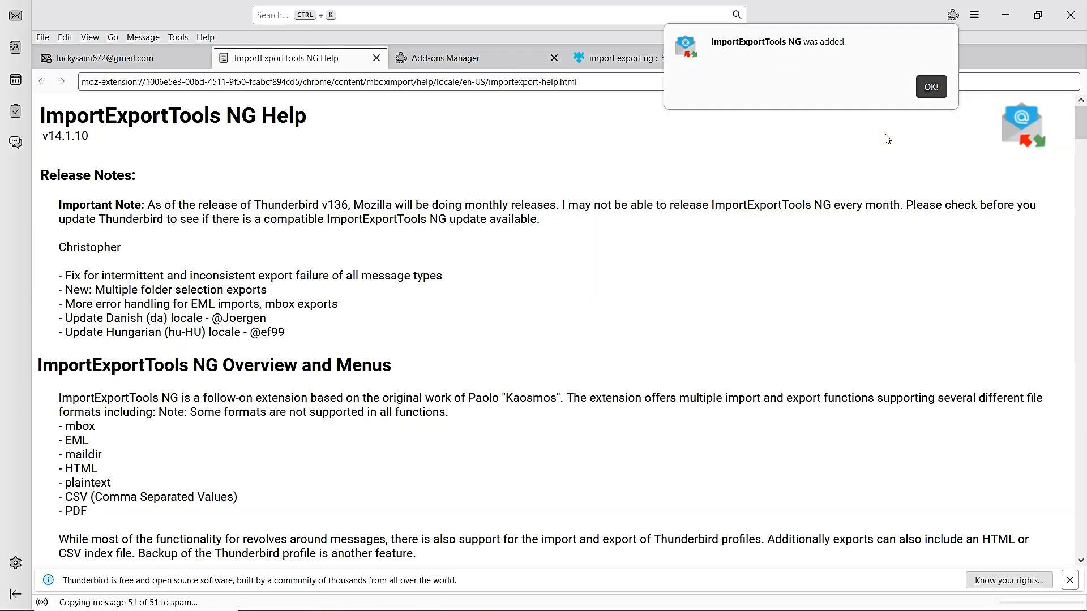
left_click(931, 87)
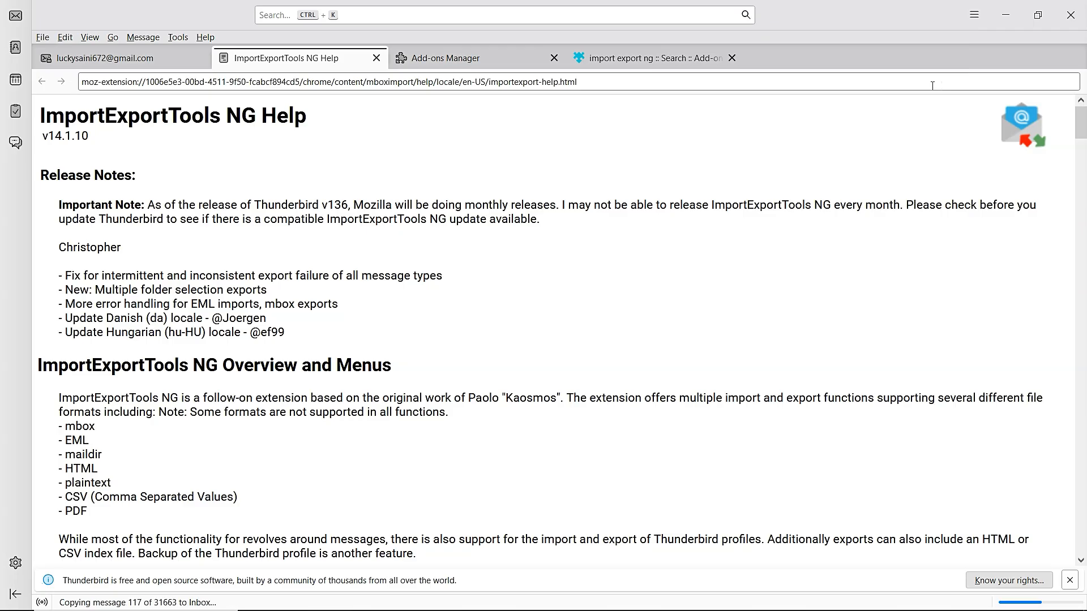
left_click(506, 63)
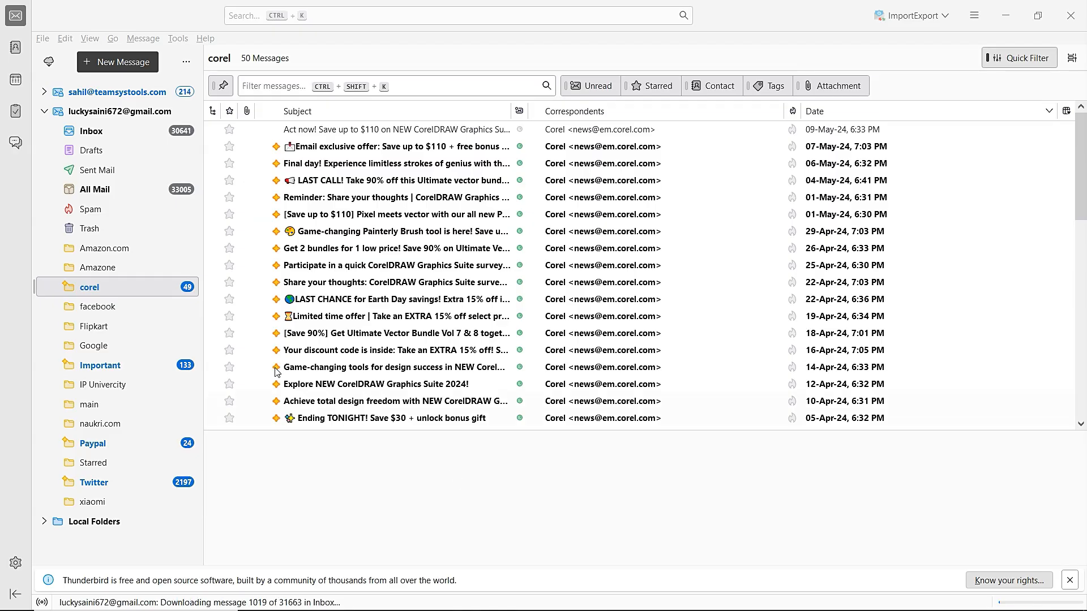
- Export the corel folder with ImportExportTools NG as an mbox file into E:\Files
right_click(140, 290)
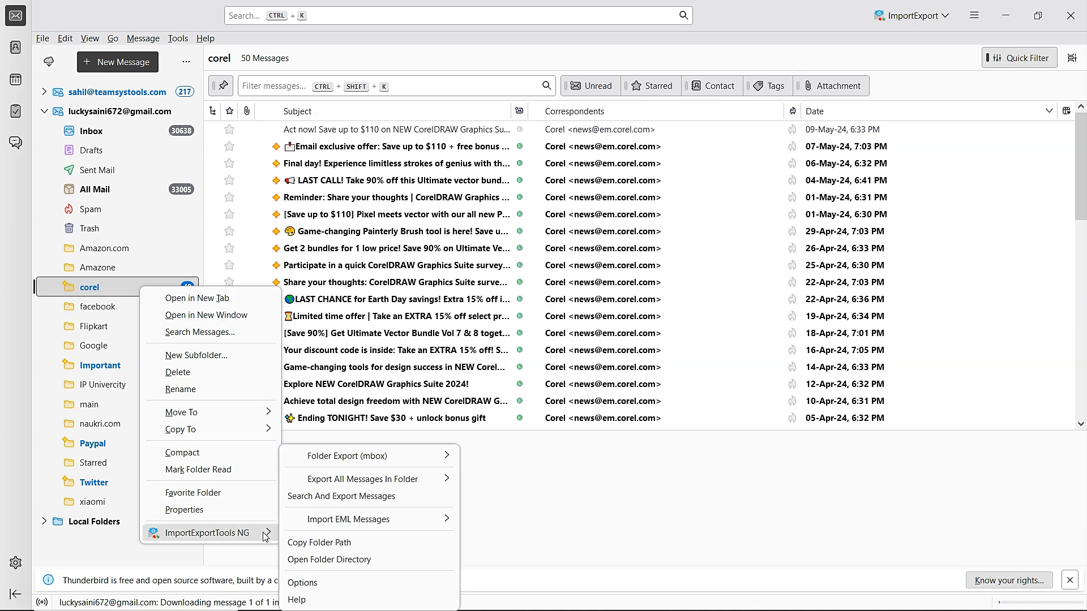
mouse_move(417, 458)
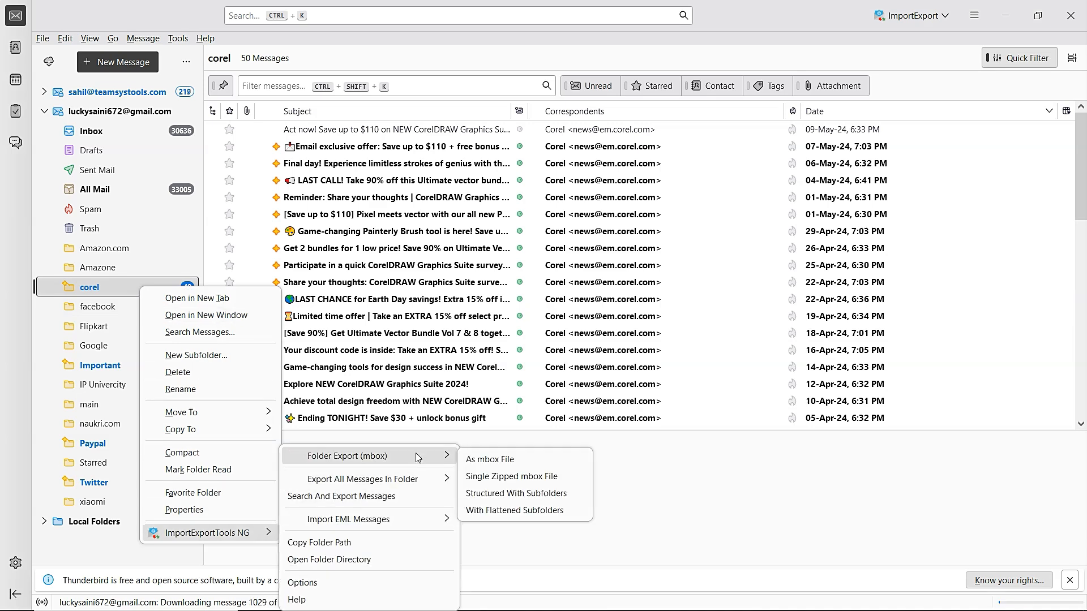
left_click(526, 459)
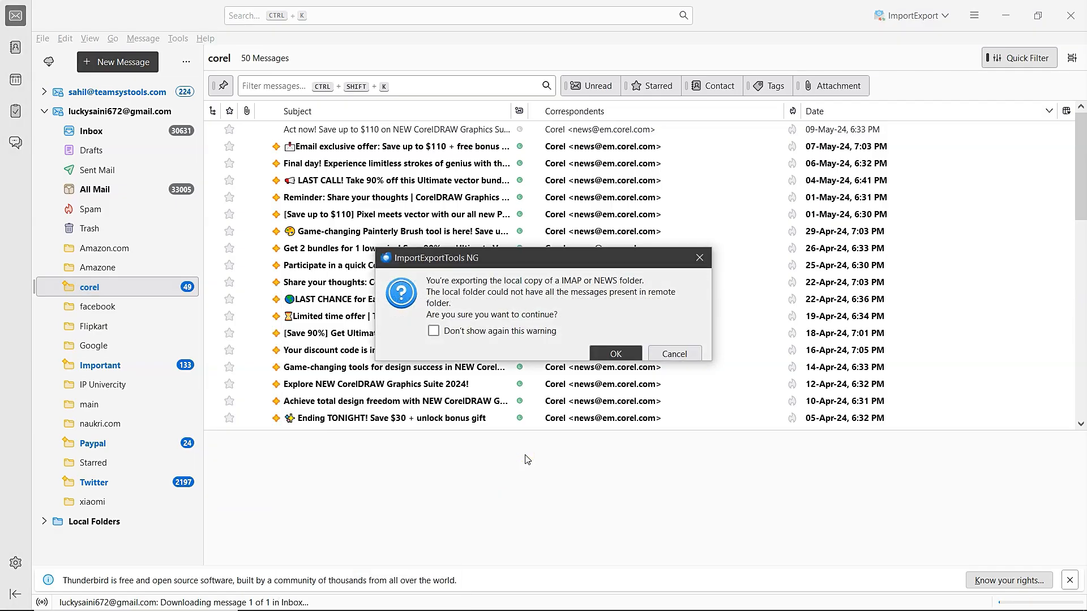
left_click(625, 355)
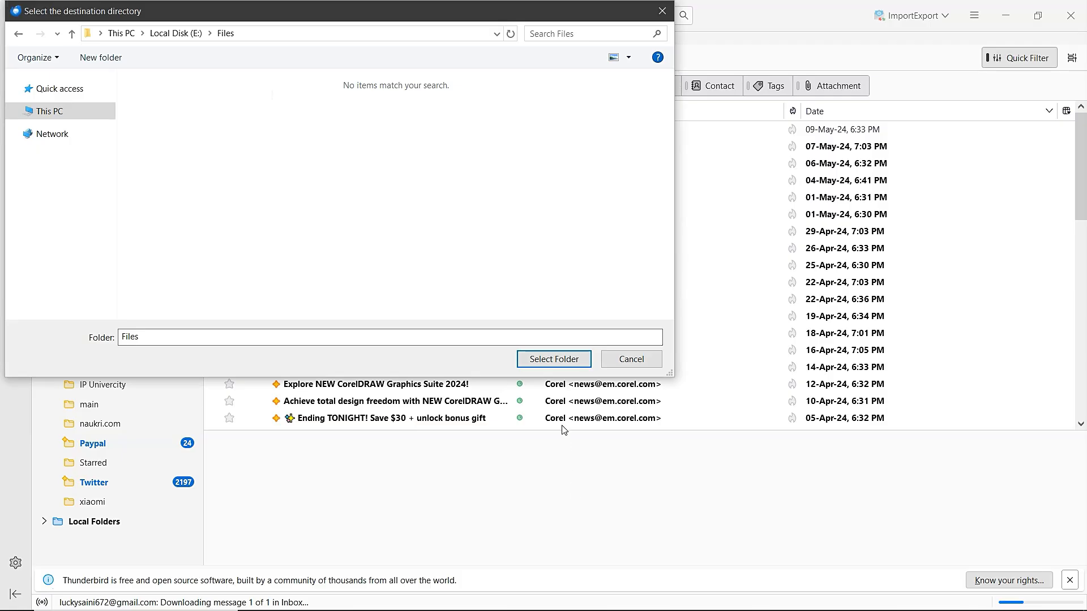
left_click(556, 362)
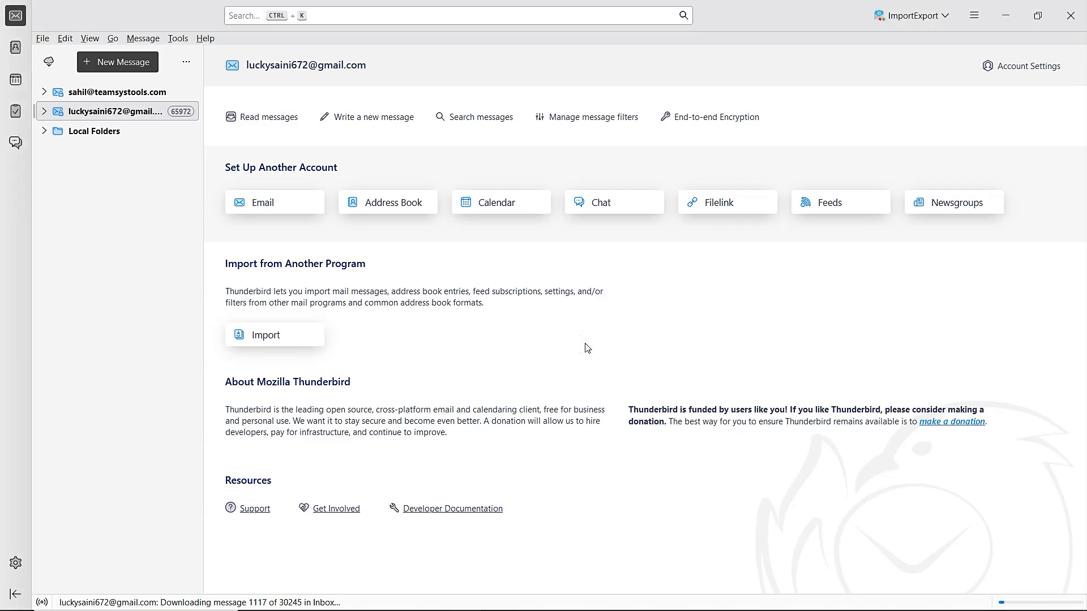
- Import the corel mbox file into Local Folders as an individual mbox file and open the new folder
left_click(141, 134)
right_click(142, 134)
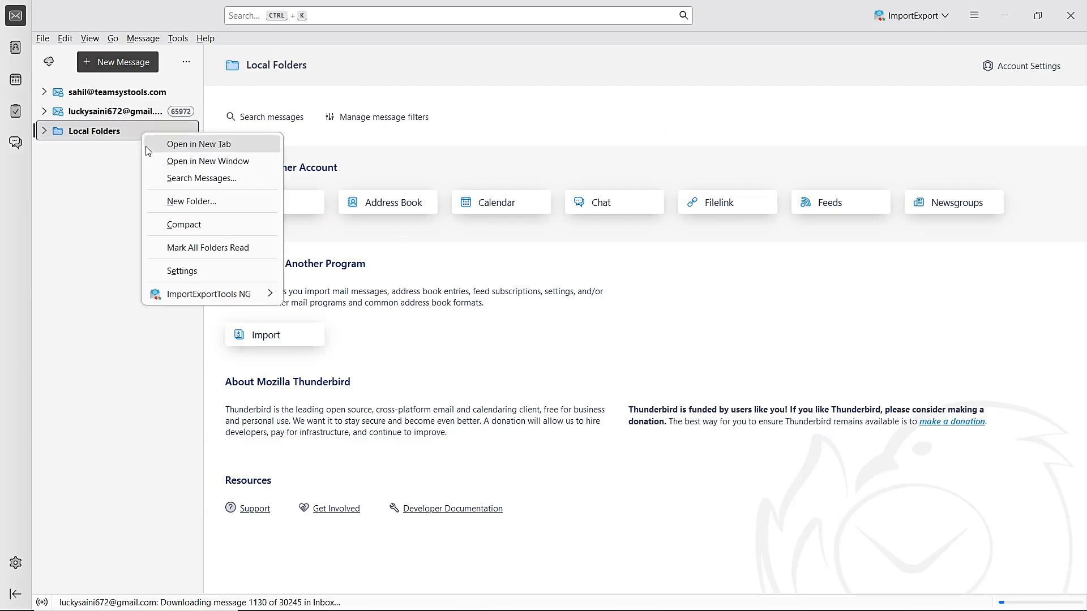
mouse_move(264, 294)
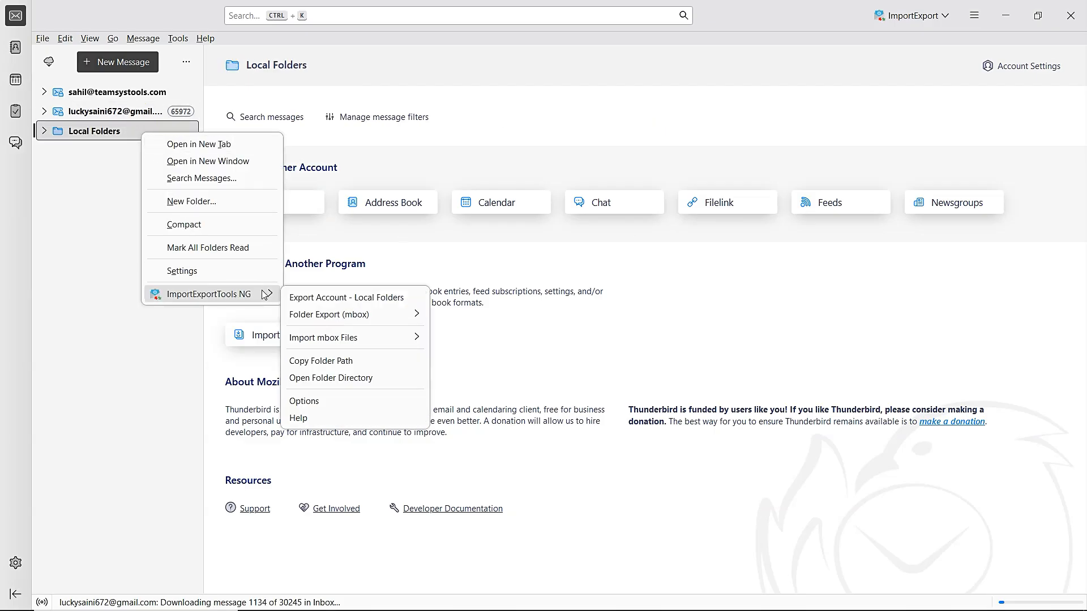
left_click(379, 338)
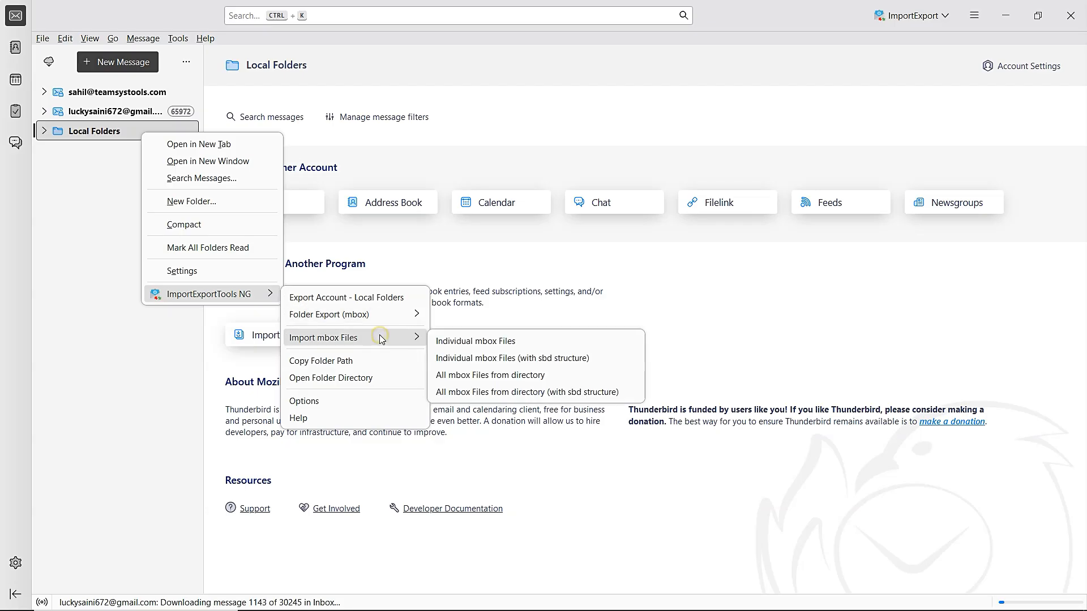
left_click(532, 342)
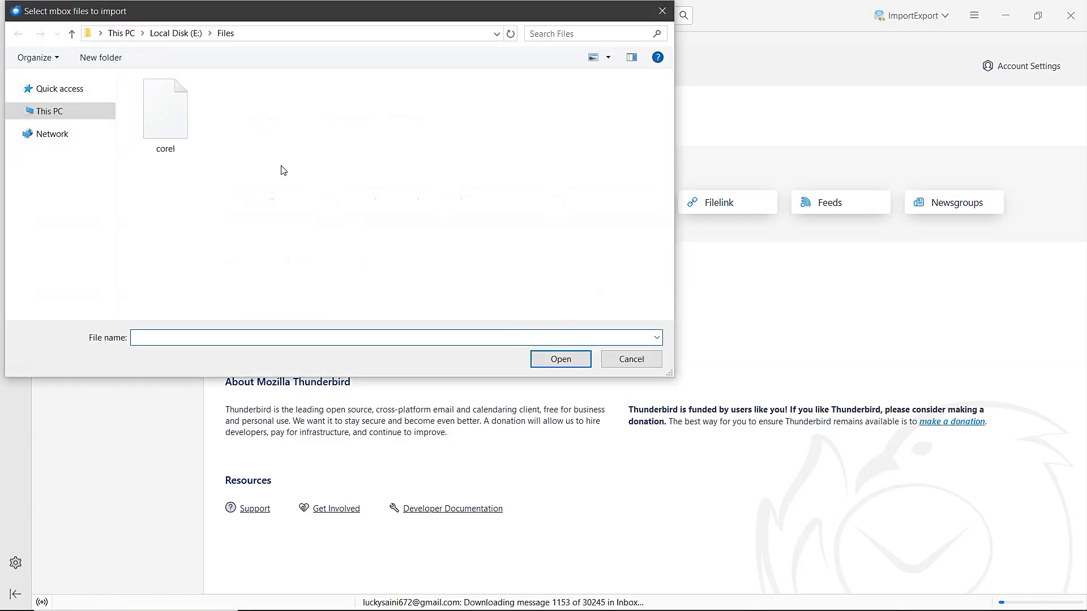
left_click(180, 111)
left_click(570, 358)
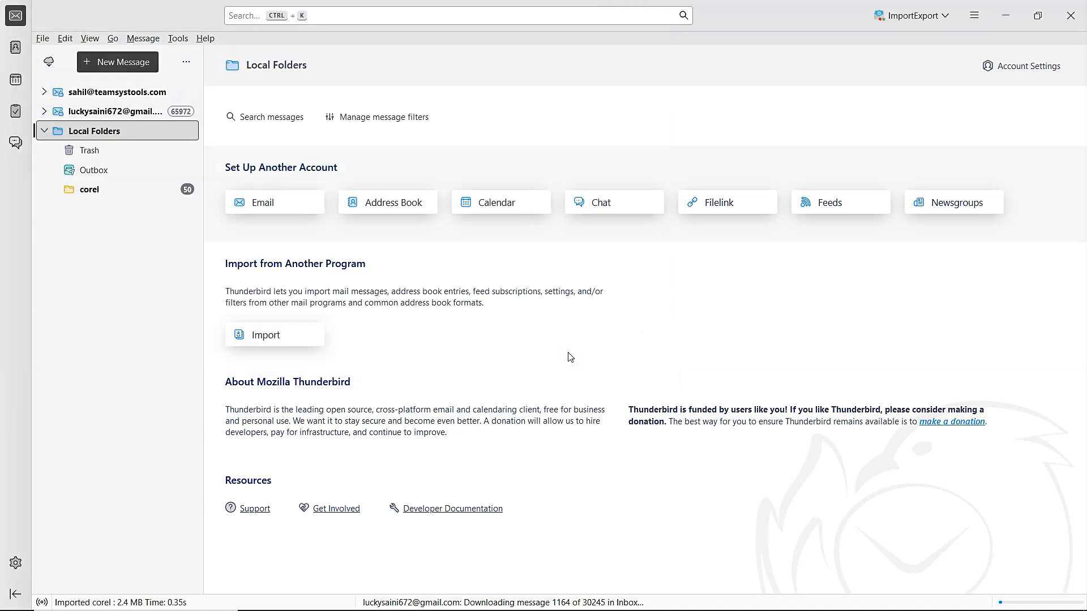
left_click(143, 192)
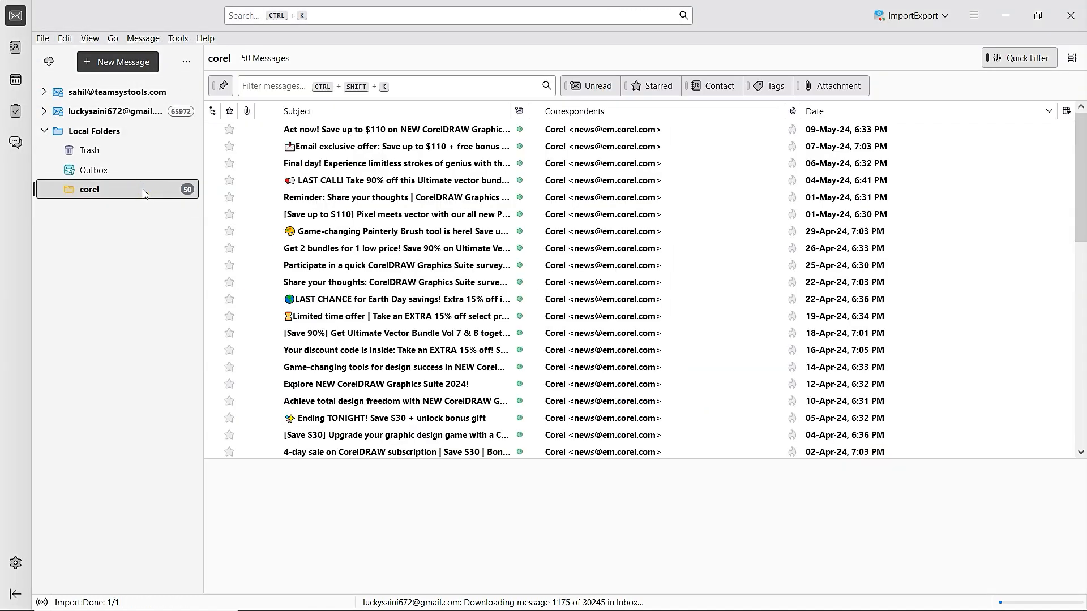